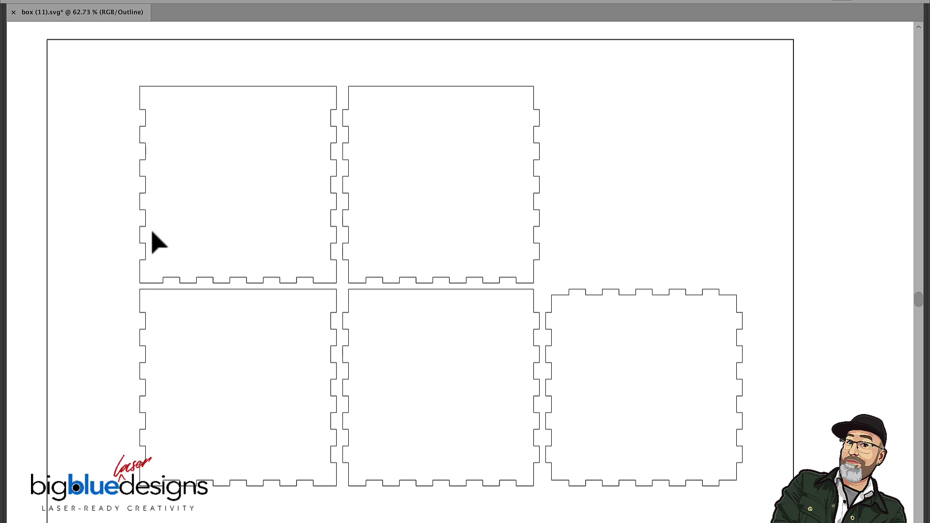
# Step: Restore the hidden panels, then drag the other box panels clear of the top-left panel
pyautogui.press('Tab')
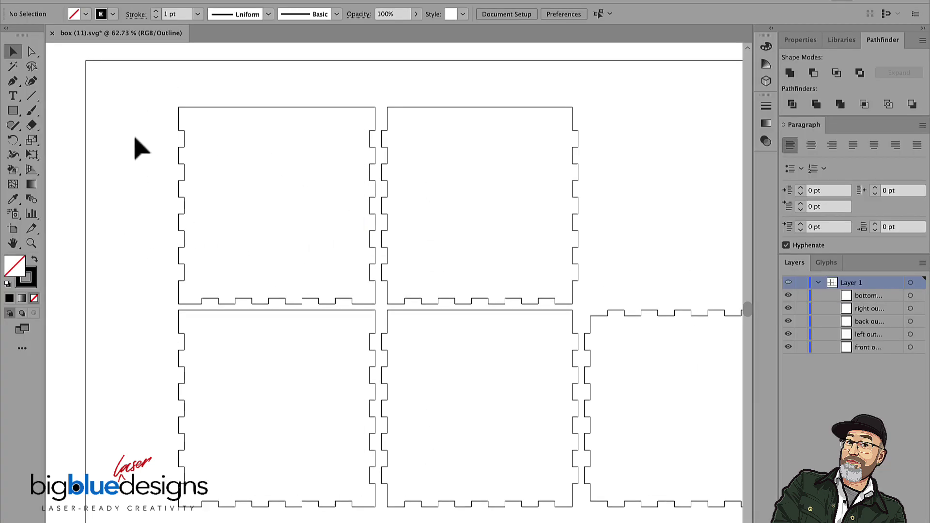
pyautogui.moveTo(134, 135); pyautogui.dragTo(652, 470)
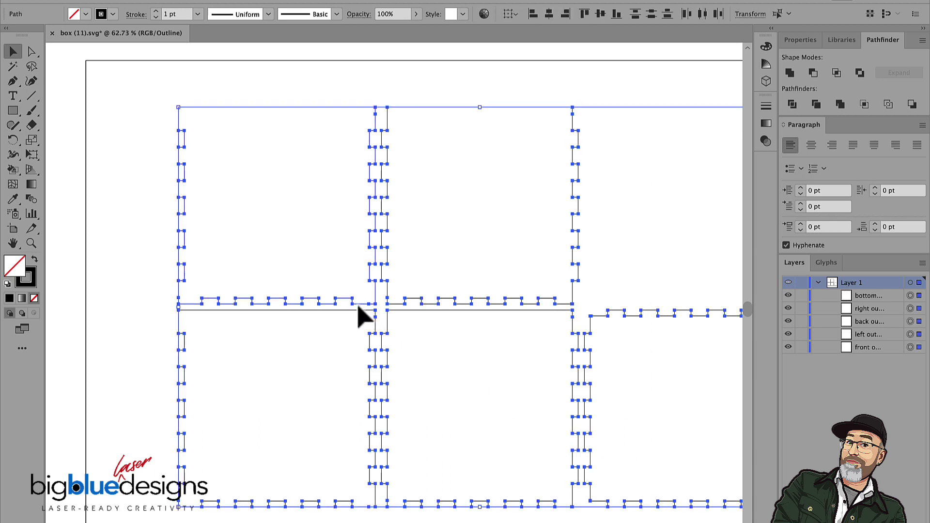
pyautogui.moveTo(401, 313); pyautogui.dragTo(457, 343)
pyautogui.click(173, 329)
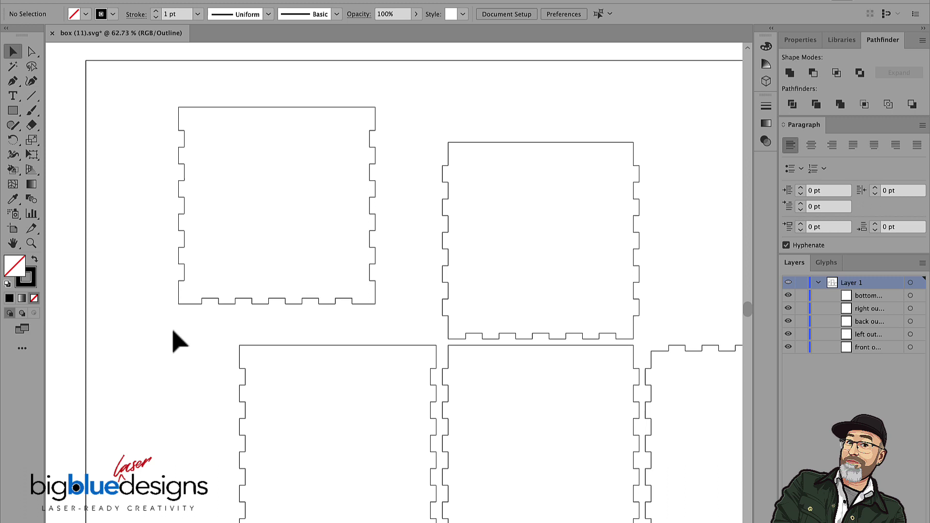
pyautogui.scroll(10, 197, 315)
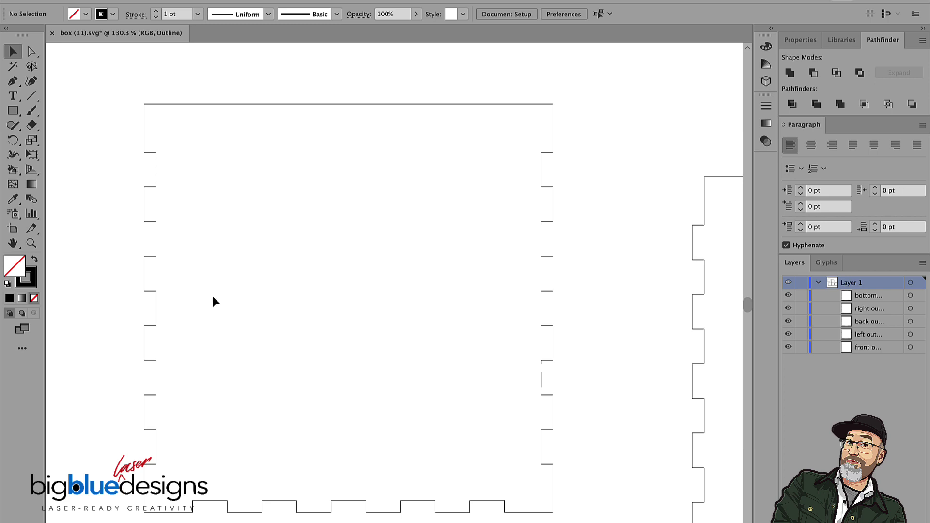
pyautogui.scroll(-1, 212, 301)
pyautogui.hscroll(-1, 213, 301)
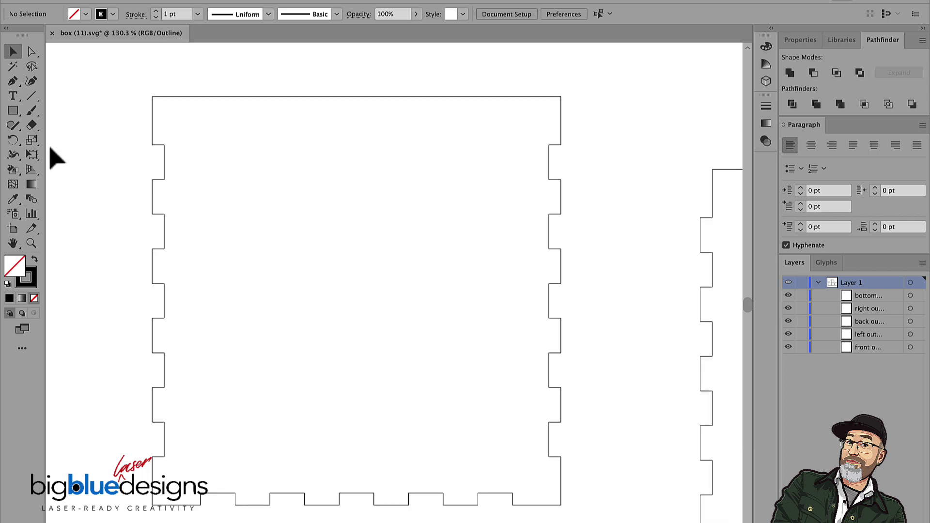
# Step: Draw a tall narrow rectangle just left of the top-left panel
pyautogui.click(13, 110)
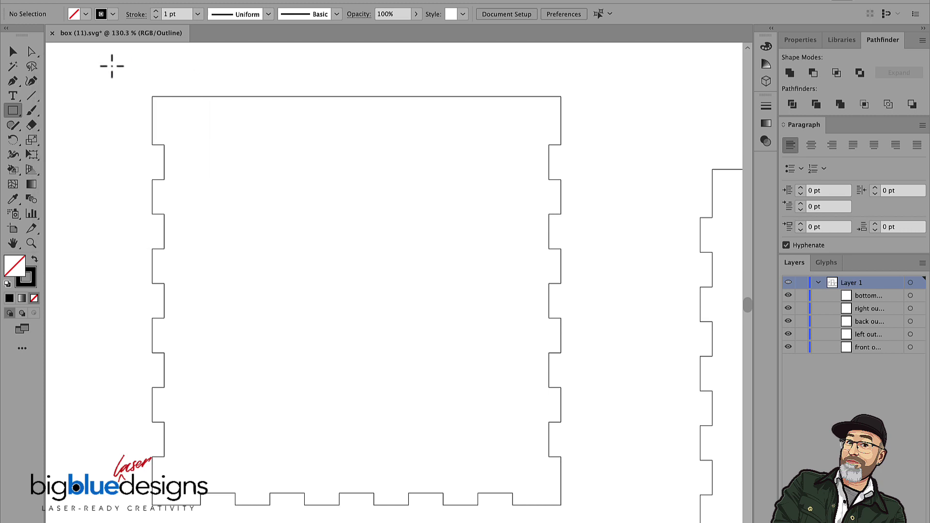
pyautogui.moveTo(111, 66); pyautogui.dragTo(127, 522)
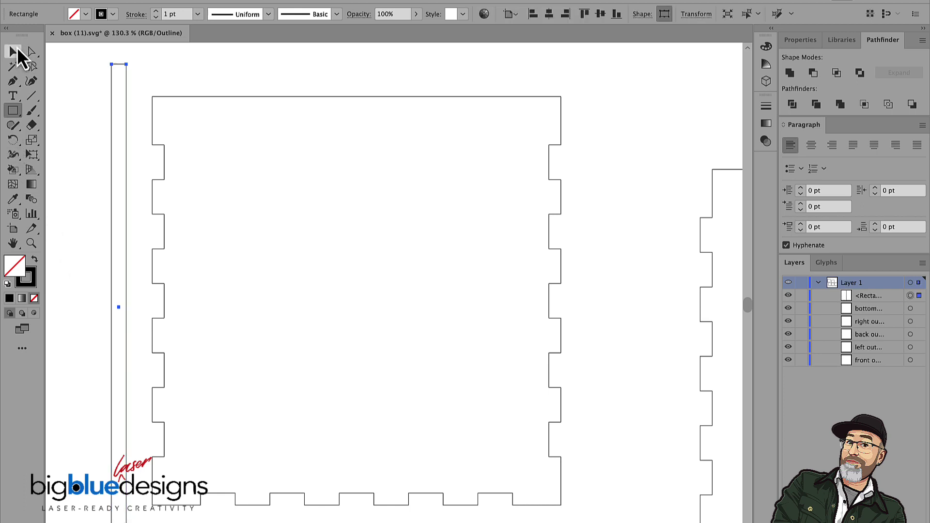
pyautogui.click(15, 50)
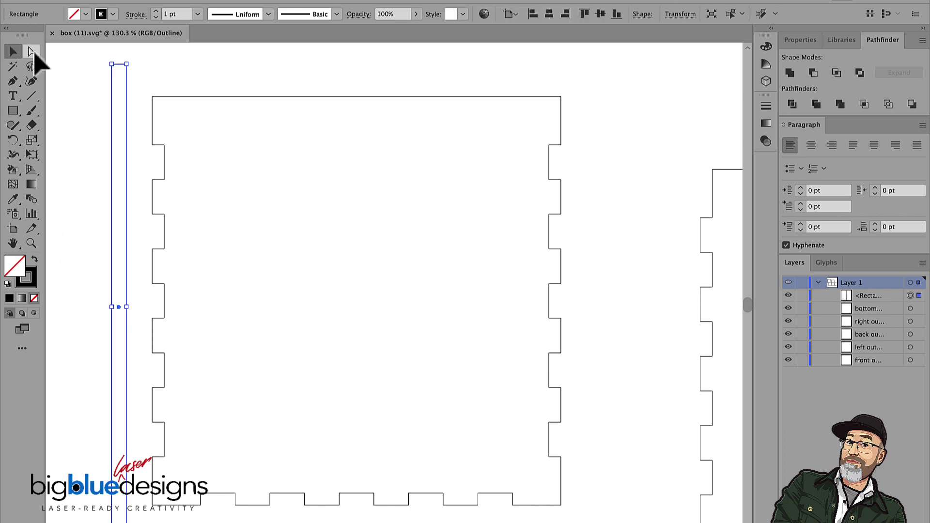
# Step: Set the rectangle's width to 0.25 in, keeping its 4.7554 in height
pyautogui.click(672, 16)
pyautogui.click(642, 50)
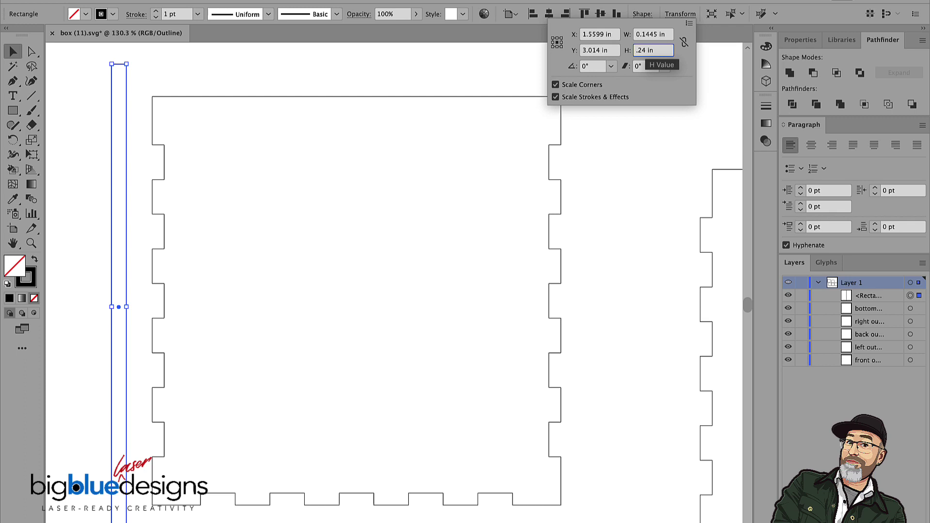
pyautogui.click(673, 20)
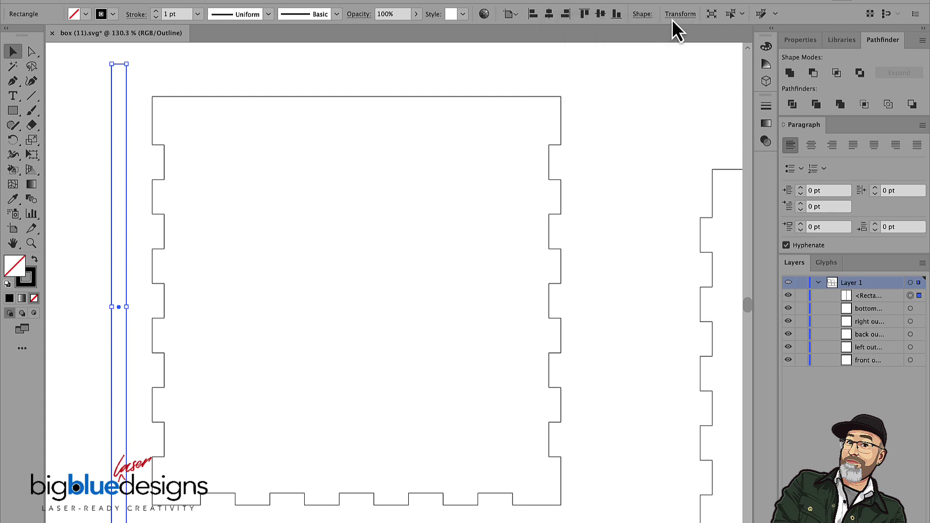
pyautogui.click(677, 17)
pyautogui.click(651, 34)
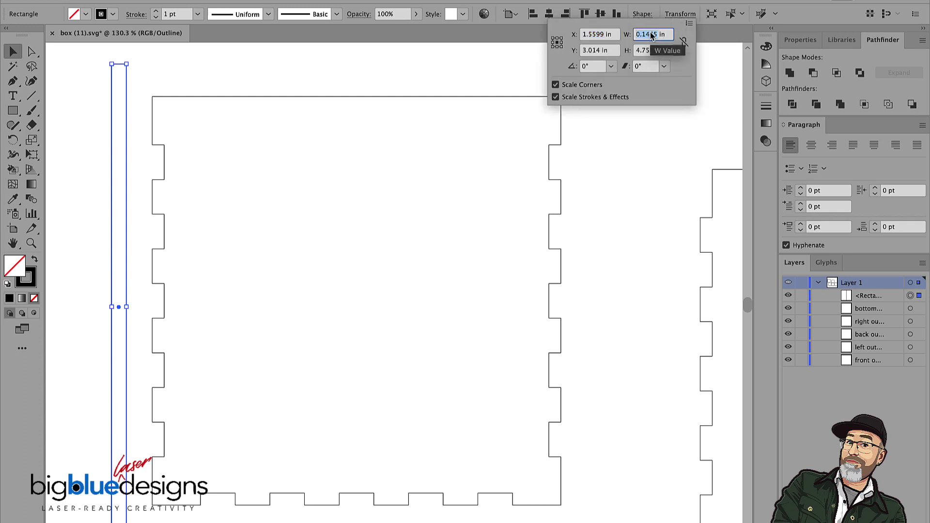
pyautogui.write('0.25')
pyautogui.press('Tab')
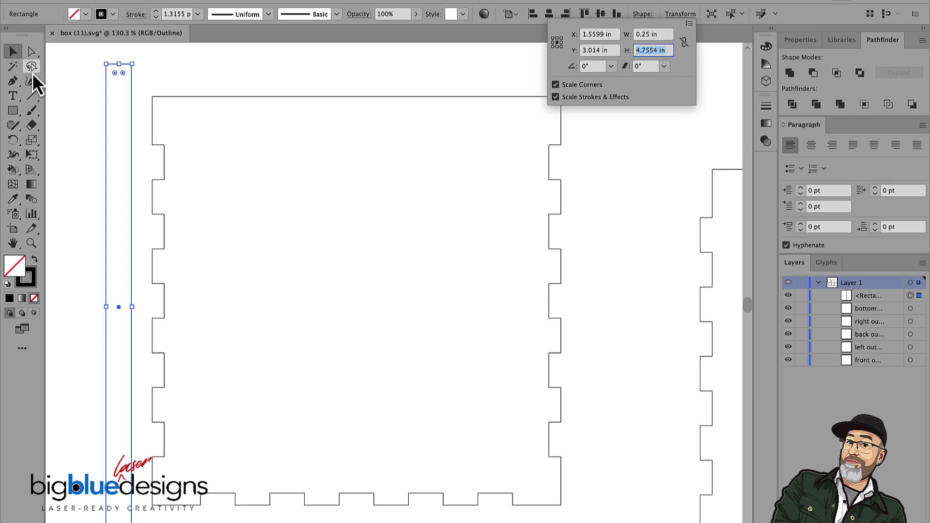
pyautogui.click(95, 187)
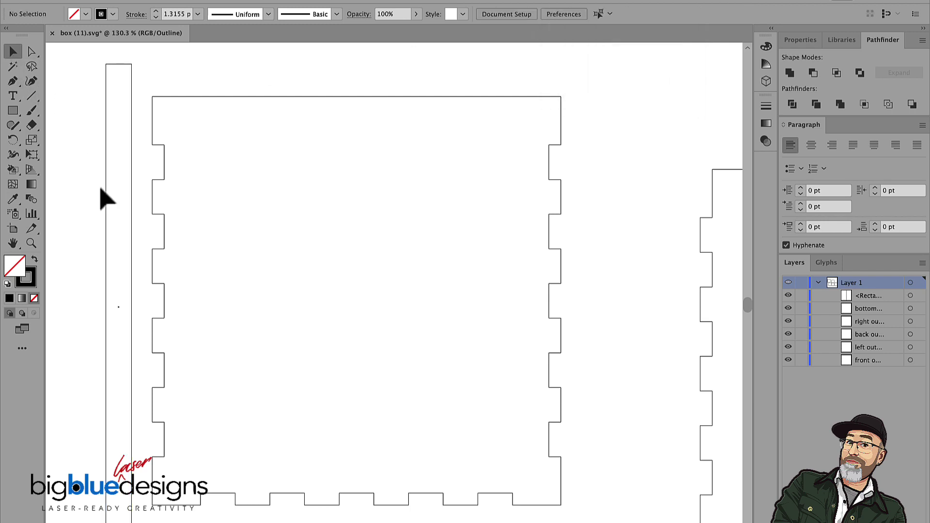
# Step: Snap the 0.25 in strip flush against the inner edge of the panel's left tabs
pyautogui.moveTo(106, 196); pyautogui.dragTo(140, 185)
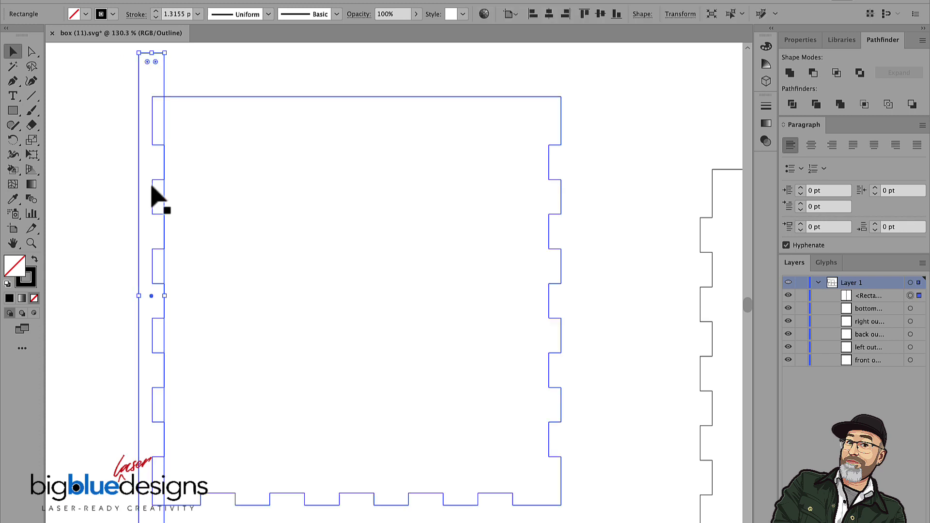
pyautogui.scroll(5, 155, 189)
pyautogui.scroll(5, 170, 172)
pyautogui.hscroll(-1, 170, 172)
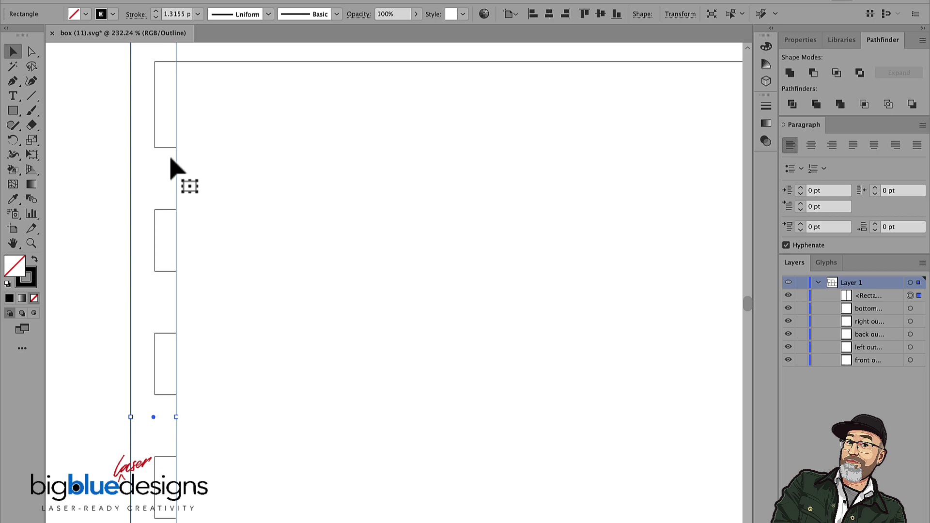
pyautogui.scroll(-5, 175, 198)
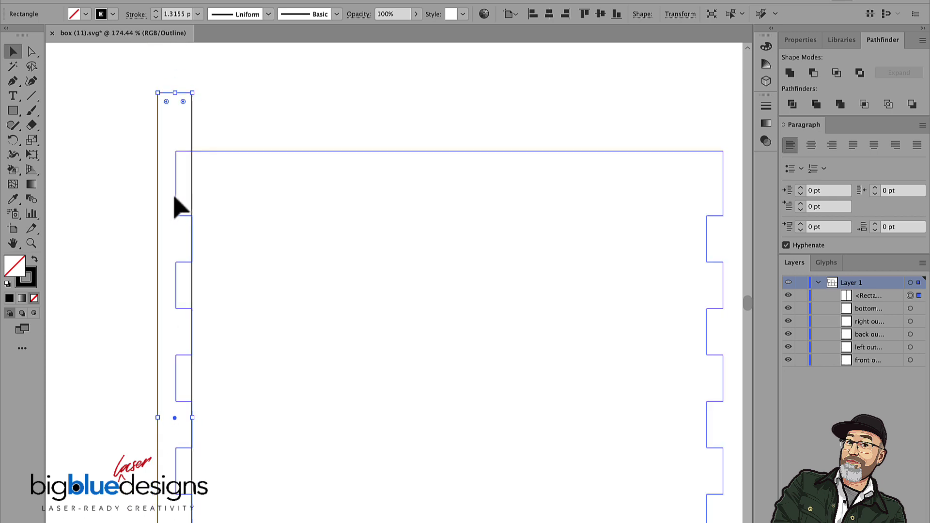
pyautogui.scroll(1, 174, 196)
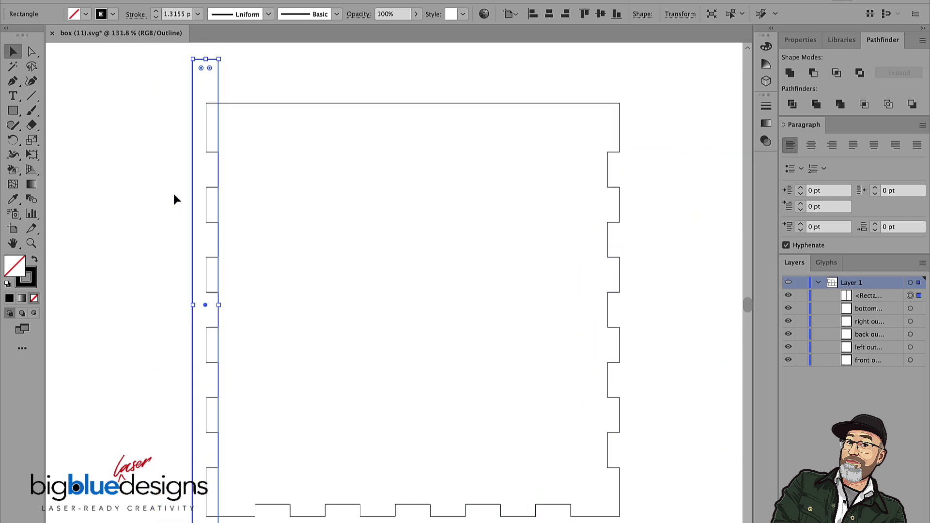
pyautogui.click(181, 133)
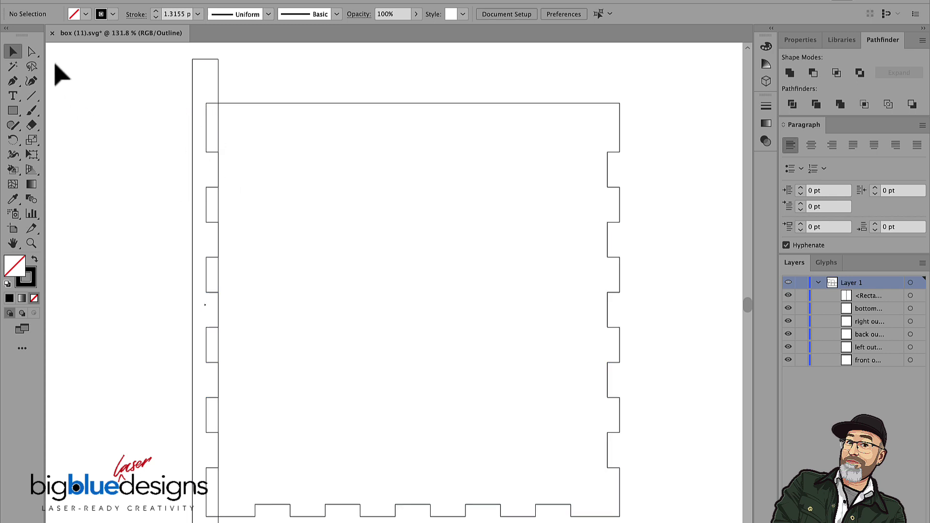
# Step: Extend the left tab anchor points out to the strip's outer edge, then move the strip to the panel's right side
pyautogui.click(30, 52)
pyautogui.moveTo(203, 91); pyautogui.dragTo(209, 522)
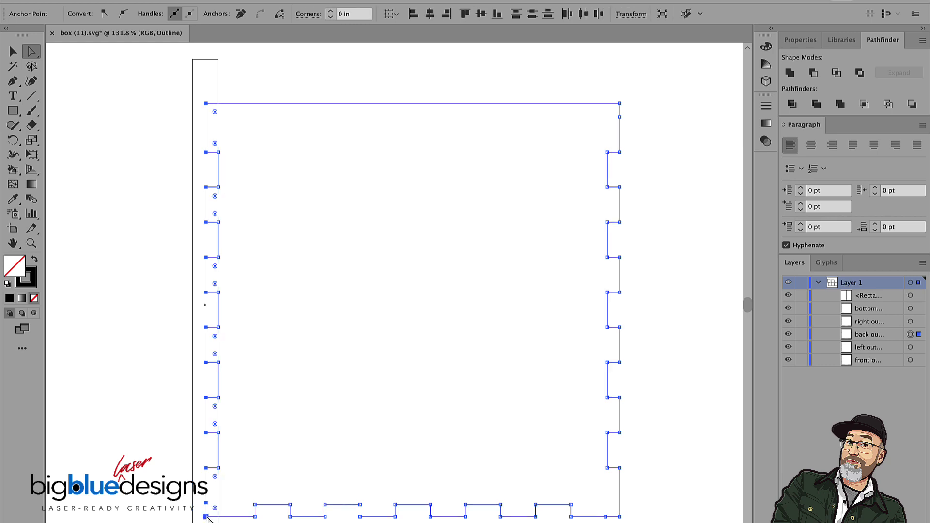
pyautogui.moveTo(206, 518); pyautogui.dragTo(193, 518)
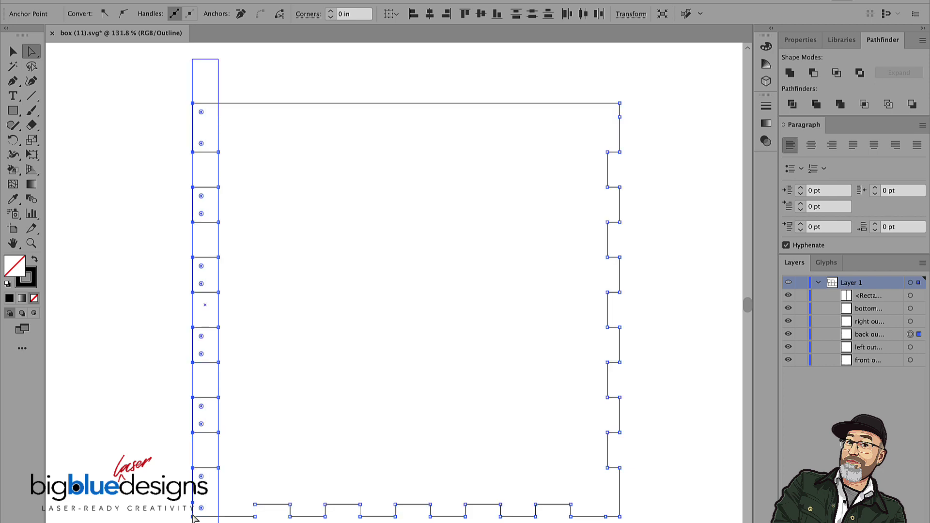
pyautogui.click(13, 51)
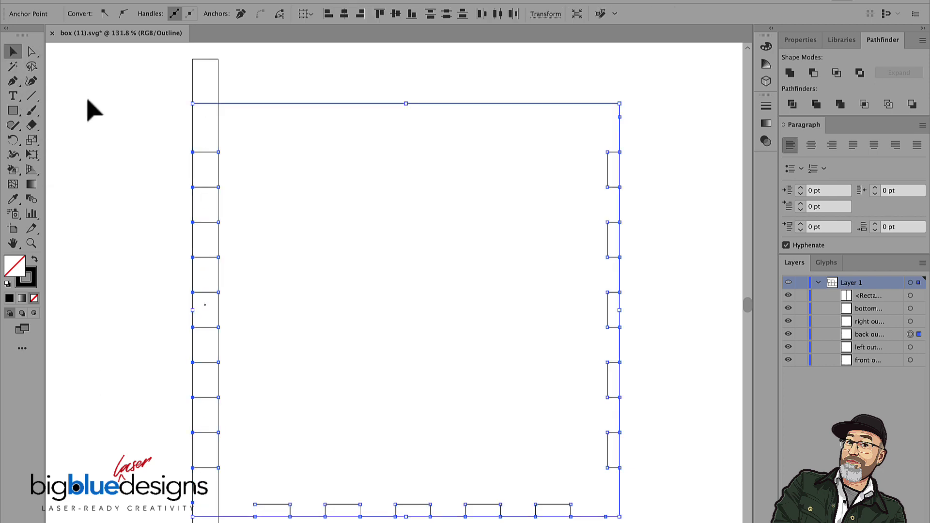
pyautogui.click(138, 108)
pyautogui.moveTo(192, 92); pyautogui.dragTo(609, 90)
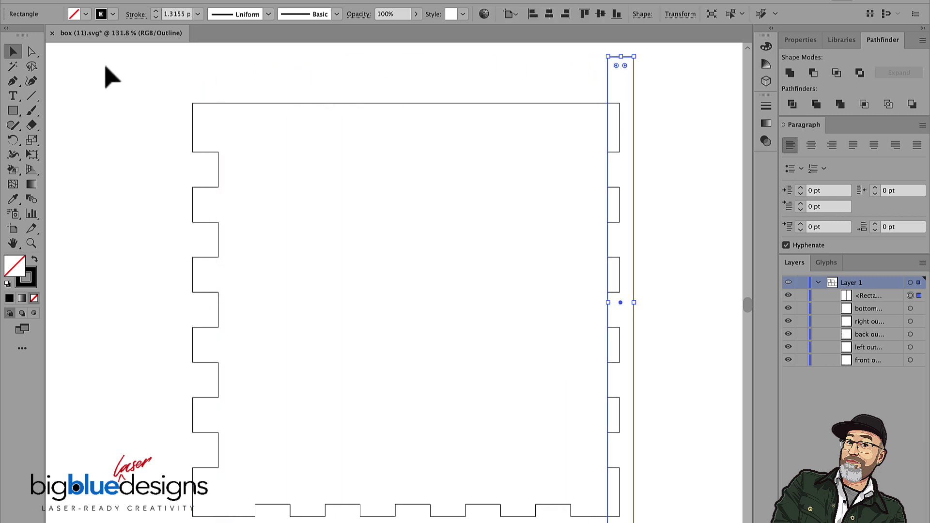
# Step: Lock the guide strip, extend the right-side tab anchors to its outer edge, and unlock it
pyautogui.click(32, 53)
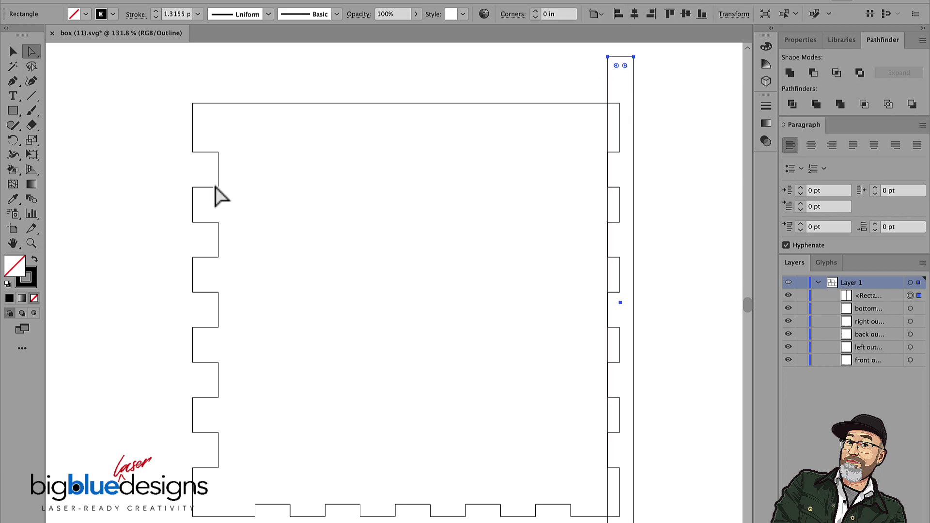
pyautogui.click(13, 51)
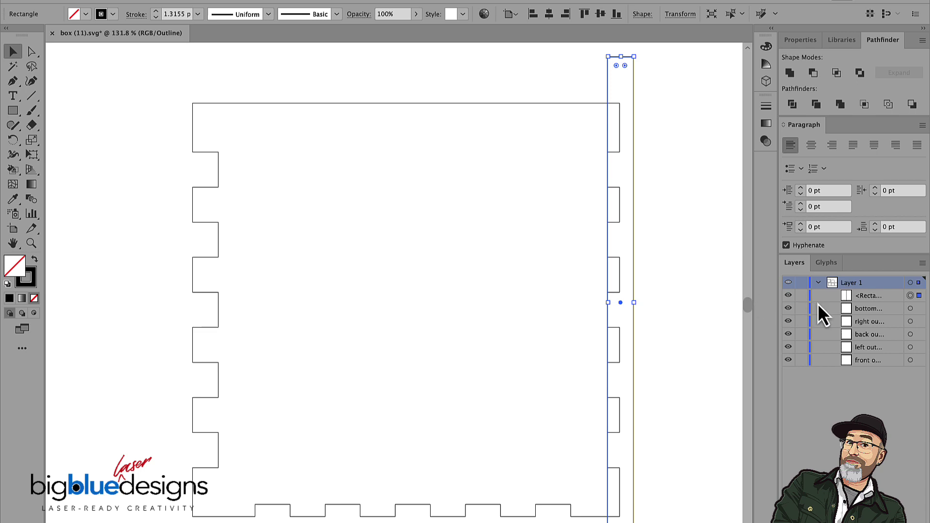
pyautogui.click(801, 297)
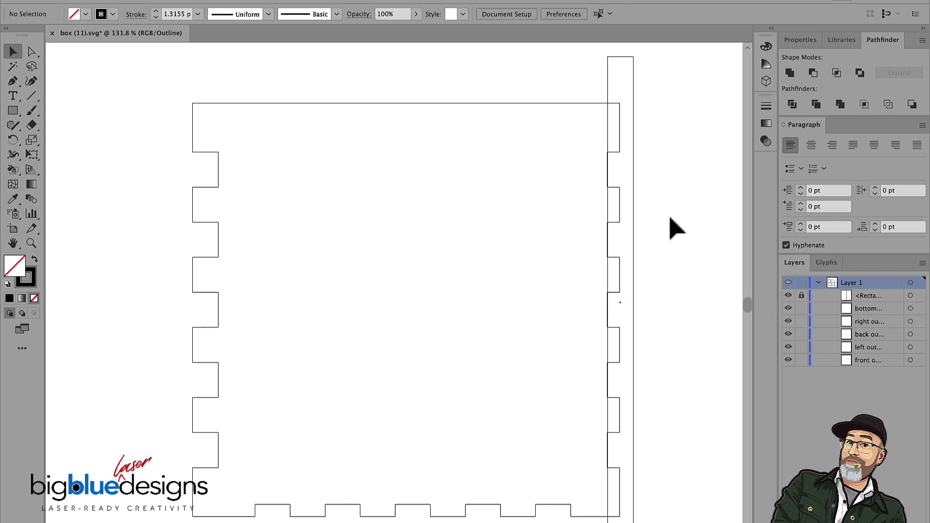
pyautogui.click(30, 52)
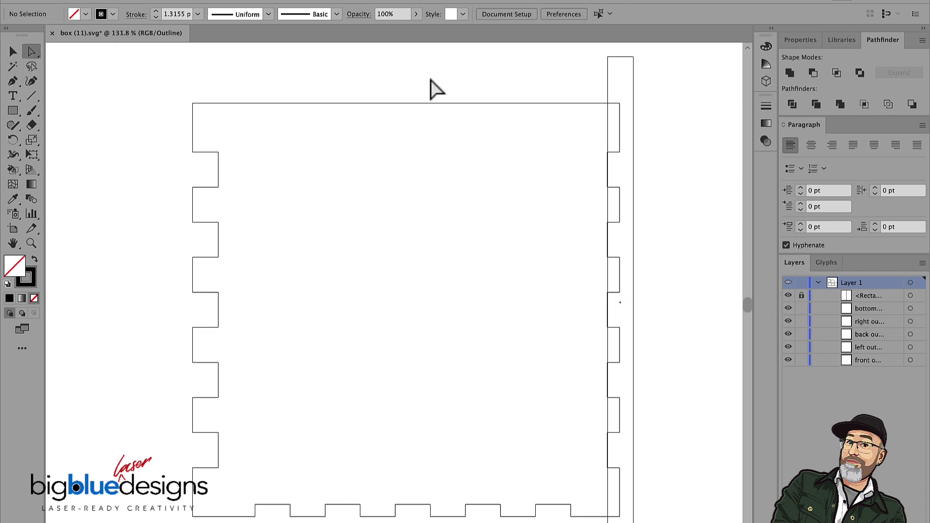
pyautogui.moveTo(619, 128); pyautogui.dragTo(634, 521)
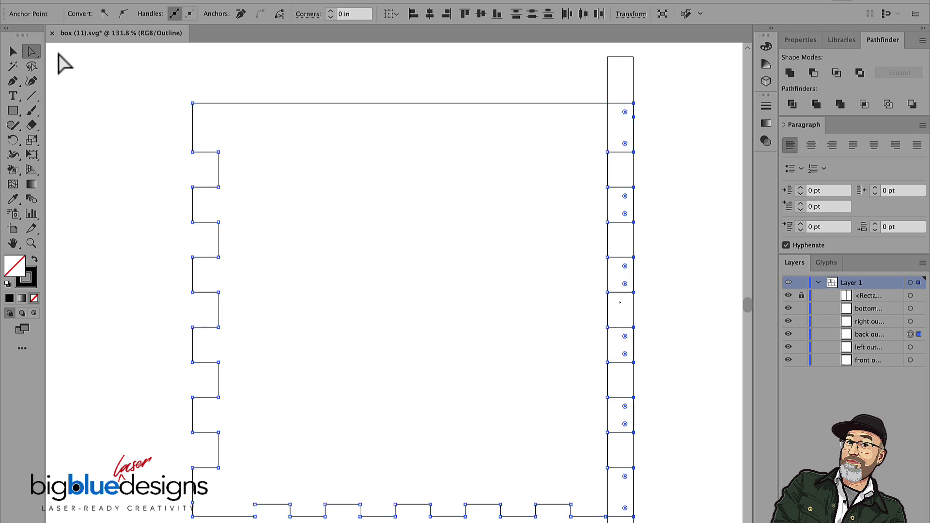
pyautogui.click(12, 51)
pyautogui.click(802, 295)
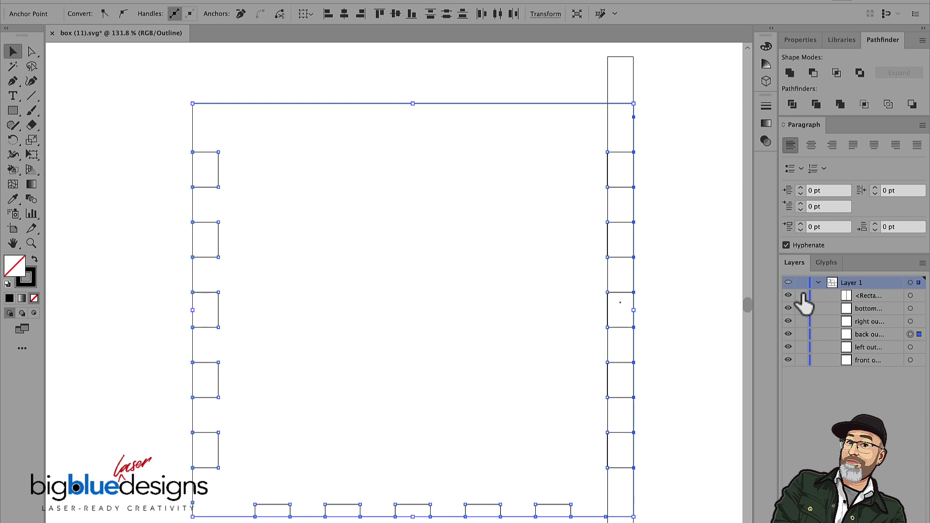
# Step: Rotate the guide strip 90° and lock it along the panel's bottom edge
pyautogui.click(634, 103)
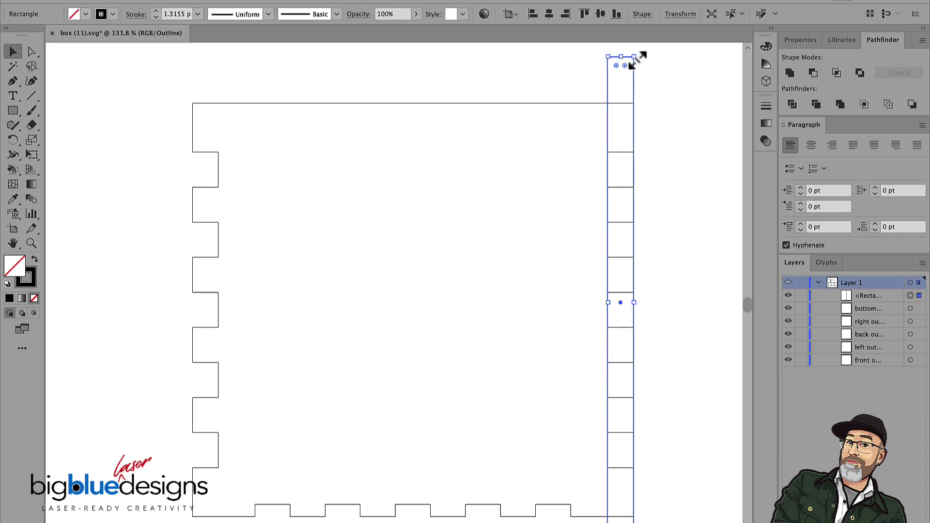
pyautogui.moveTo(636, 57); pyautogui.dragTo(483, 251)
pyautogui.moveTo(514, 301); pyautogui.dragTo(305, 507)
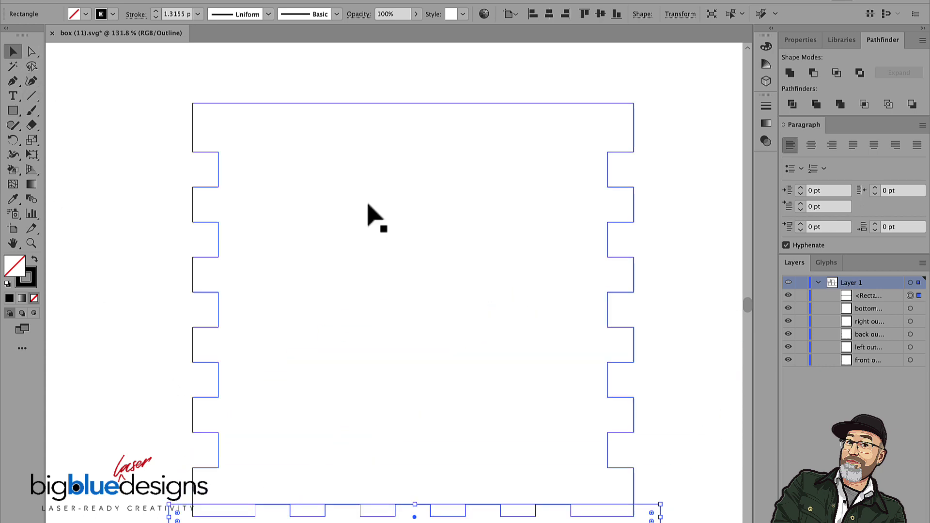
pyautogui.click(802, 296)
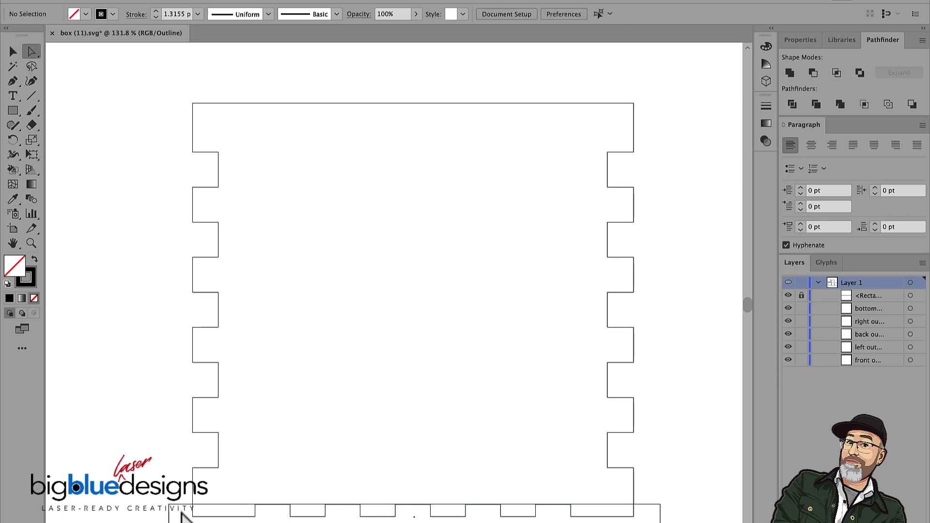
# Step: Drag the bottom tab anchors down to the strip's edge, then unlock the strip
pyautogui.moveTo(180, 509); pyautogui.dragTo(634, 522)
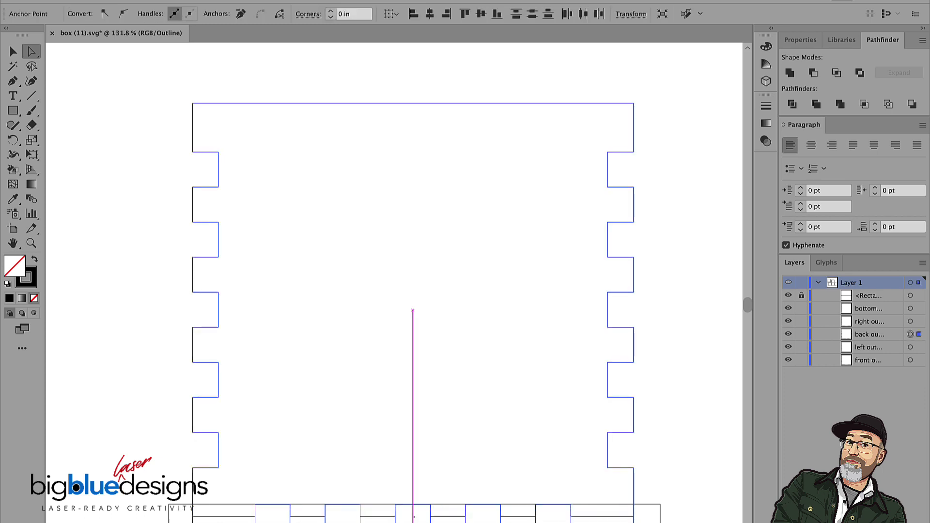
pyautogui.moveTo(634, 522); pyautogui.dragTo(634, 522)
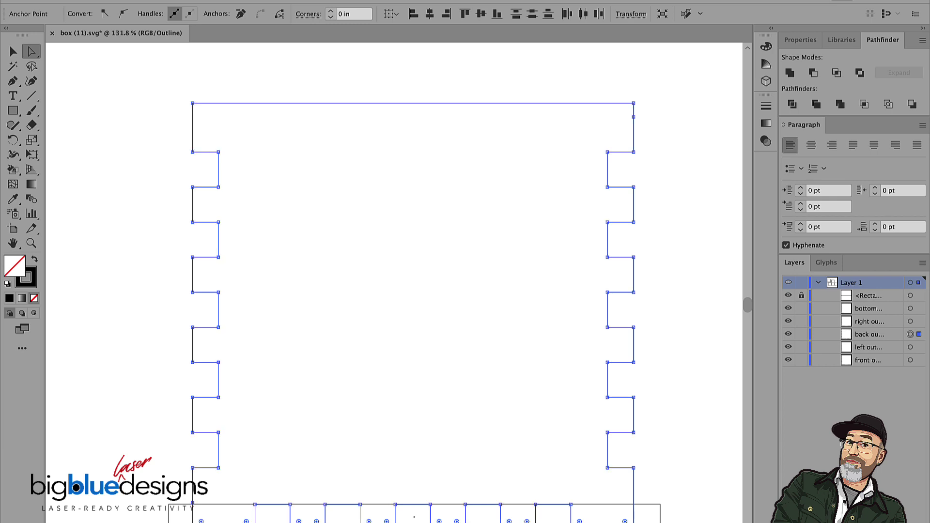
pyautogui.click(10, 50)
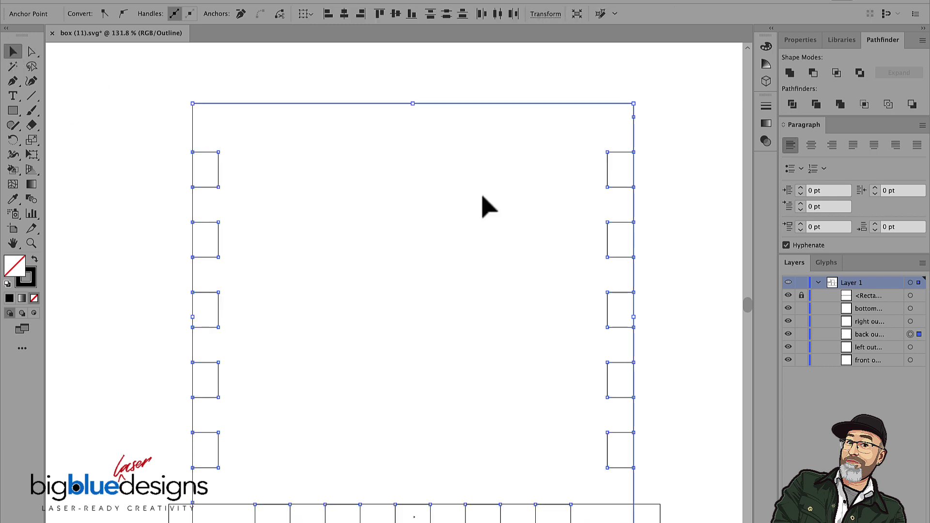
pyautogui.click(801, 295)
# Step: Move the guide strip off to the left and delete the old front panel
pyautogui.scroll(-5, 717, 310)
pyautogui.hscroll(3, 577, 337)
pyautogui.click(578, 331)
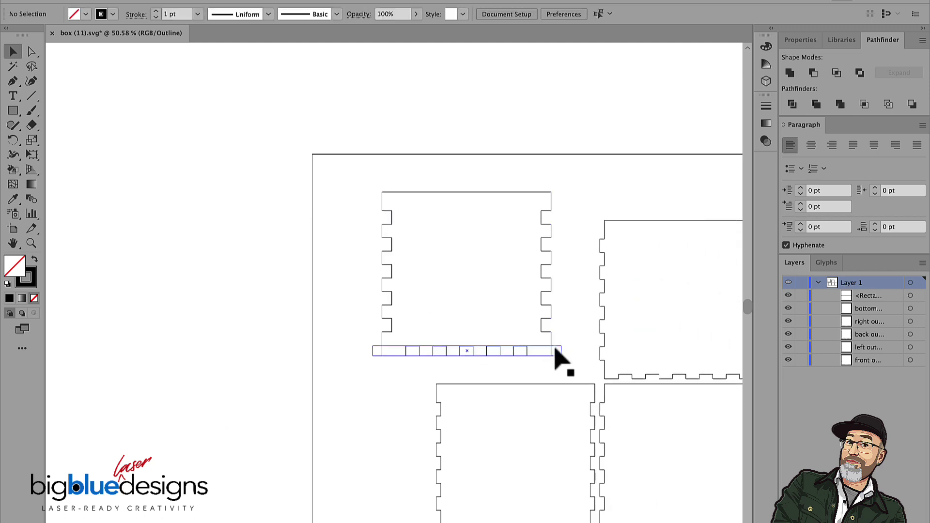
pyautogui.moveTo(557, 351); pyautogui.dragTo(380, 399)
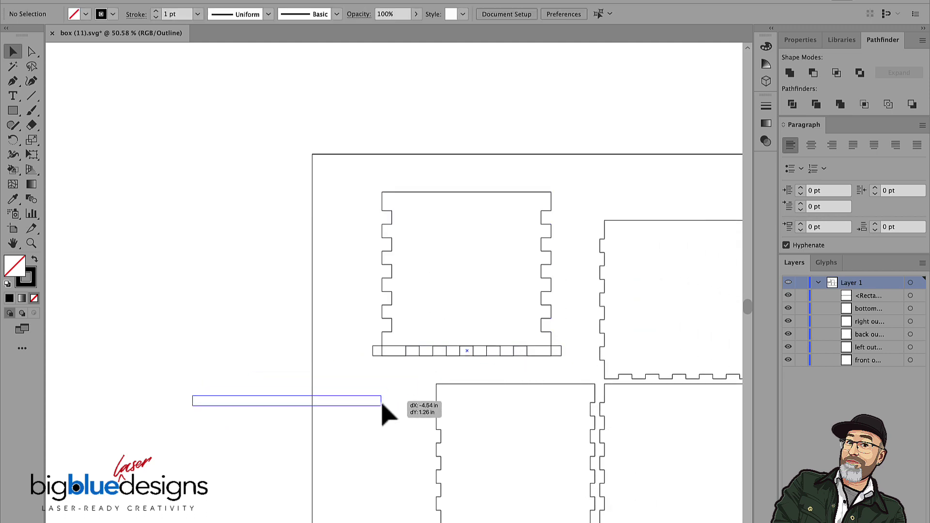
pyautogui.hscroll(5, 380, 402)
pyautogui.scroll(-1, 380, 403)
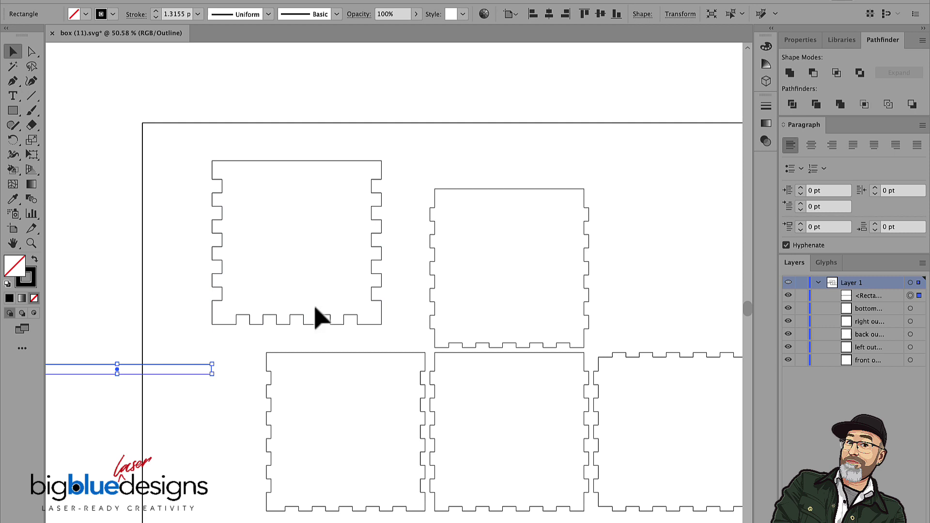
pyautogui.click(379, 358)
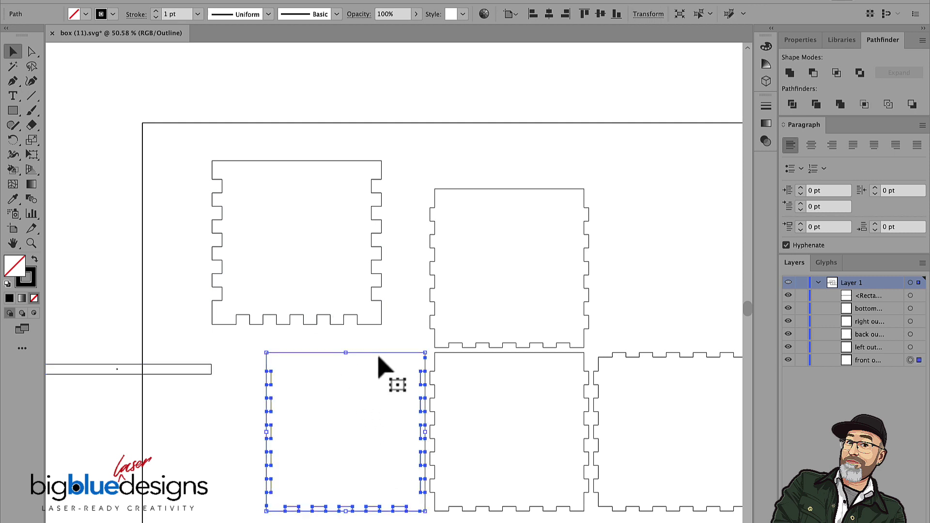
pyautogui.press('Delete')
# Step: Paste a copy of the reworked back panel into the front panel's bottom-left spot
pyautogui.click(366, 324)
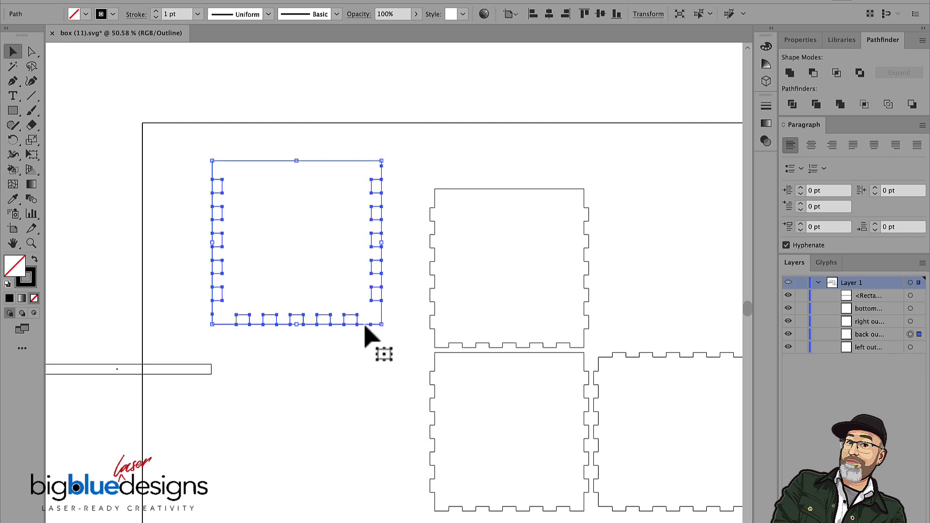
pyautogui.hotkey('ctrl', 'c')
pyautogui.hotkey('ctrl', 'v')
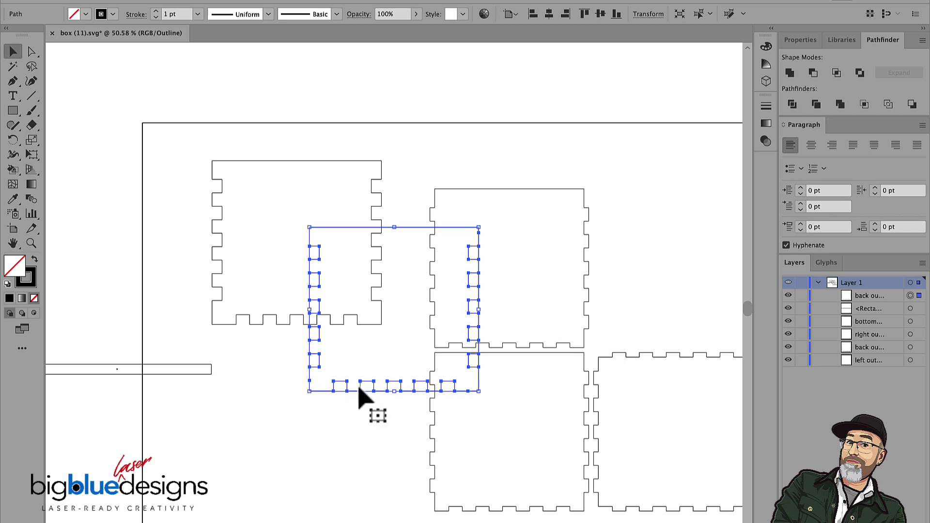
pyautogui.moveTo(358, 391); pyautogui.dragTo(265, 504)
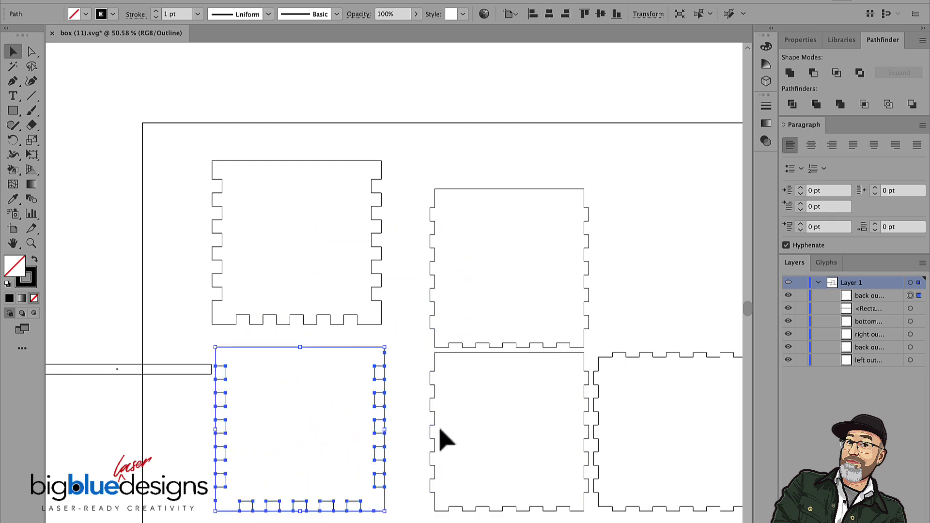
pyautogui.hscroll(4, 441, 433)
pyautogui.scroll(-1, 441, 434)
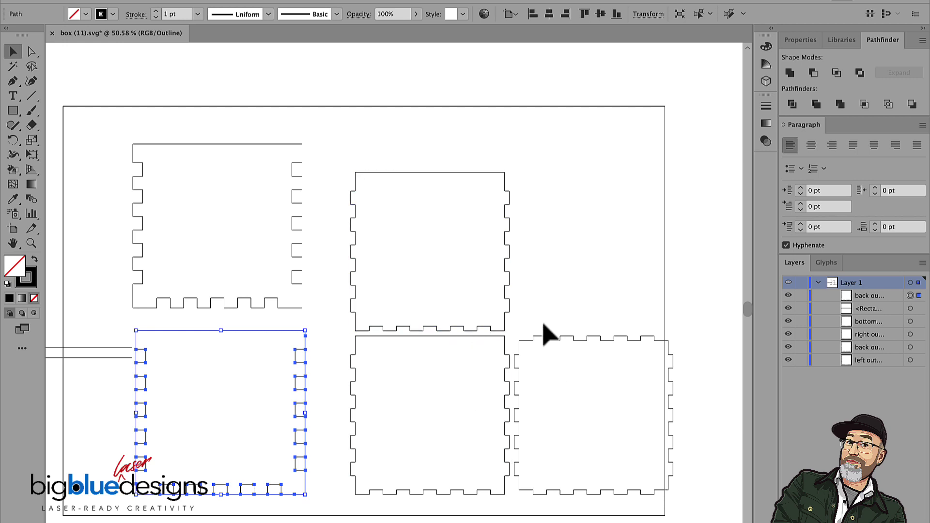
pyautogui.click(563, 299)
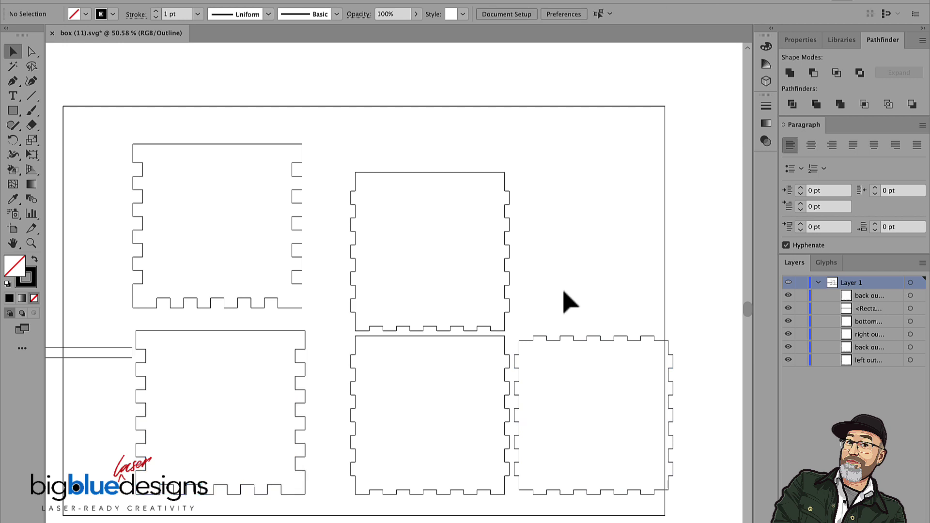
pyautogui.hscroll(-2, 564, 293)
pyautogui.scroll(1, 564, 294)
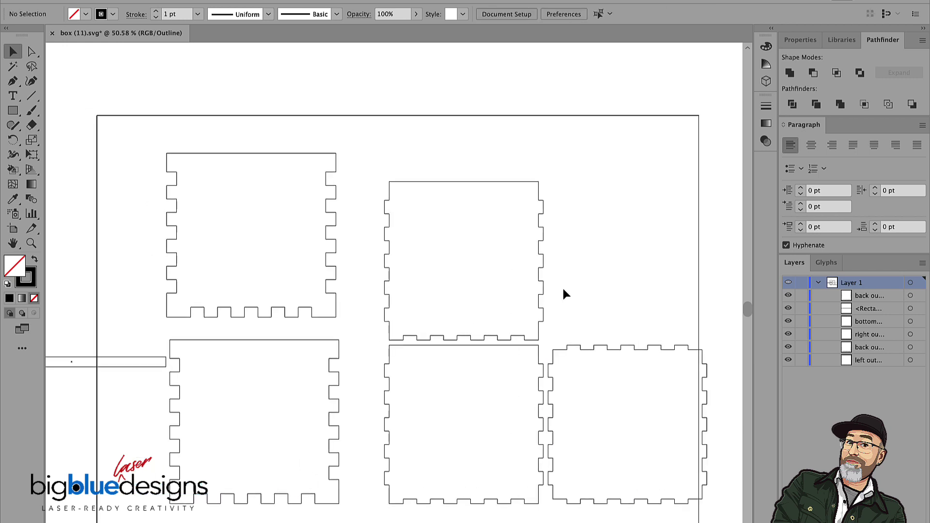
pyautogui.click(117, 367)
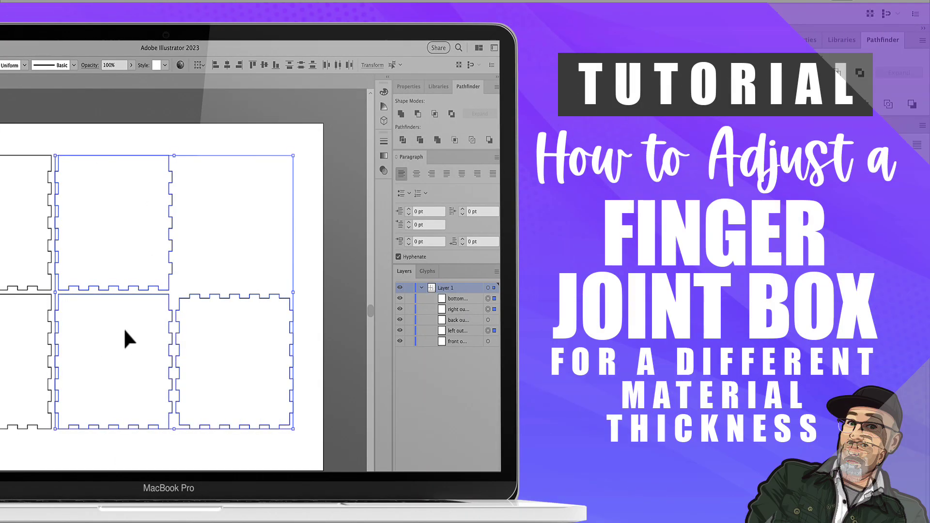